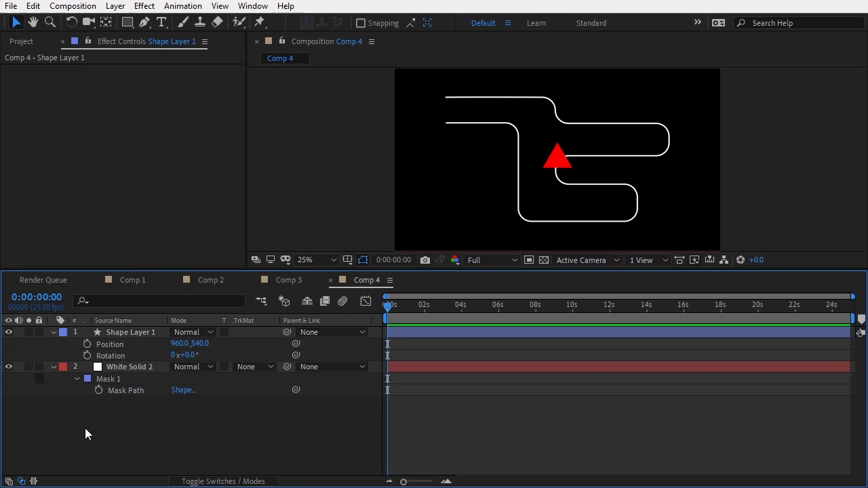
Step: Select White Solid 2's Mask Path so it can be copied
click(125, 391)
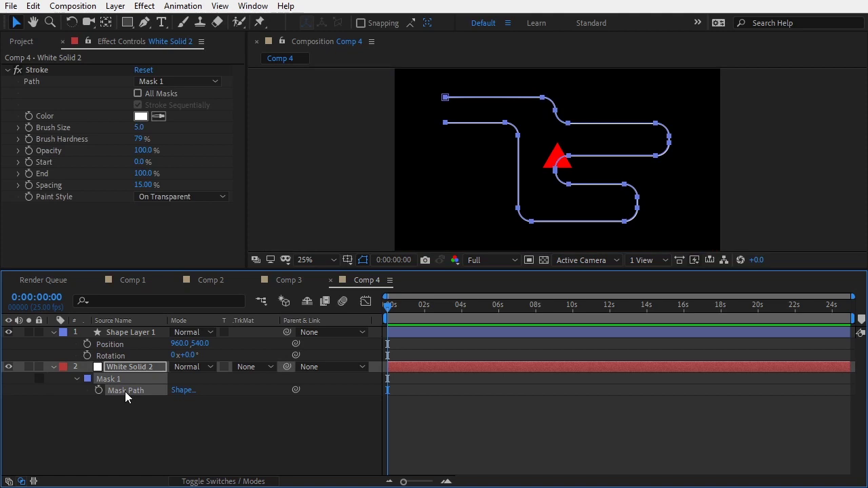
click(111, 343)
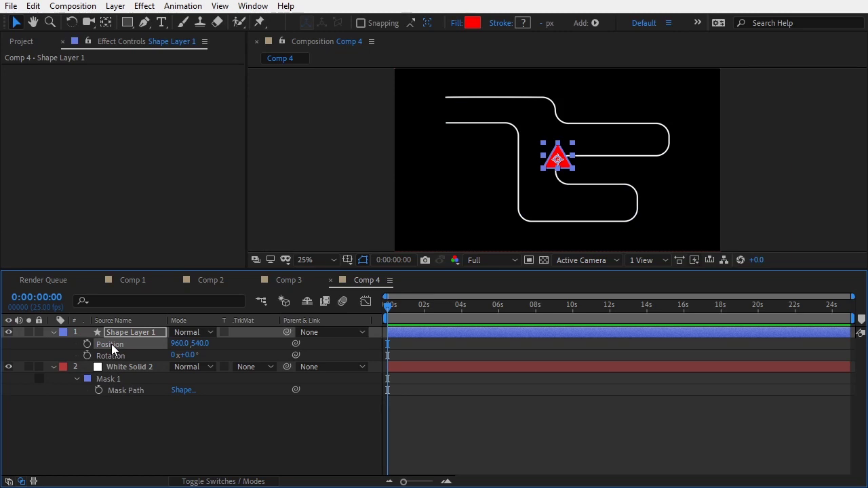
key(ctrl+v)
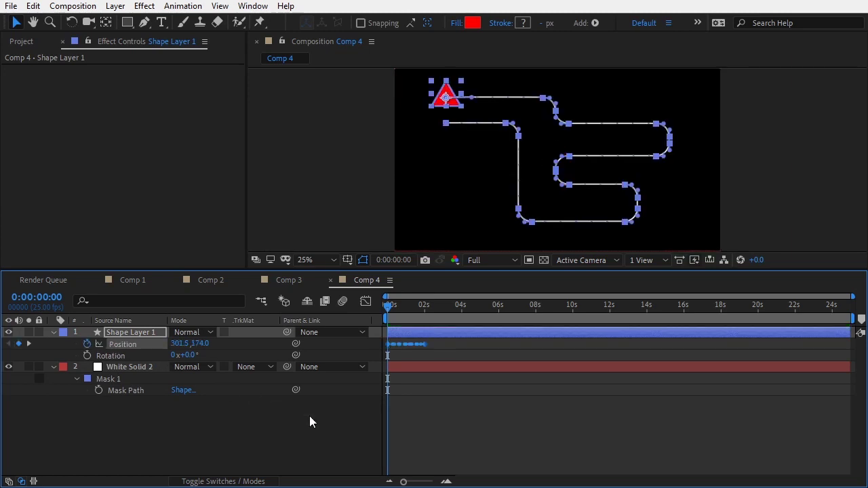
click(397, 429)
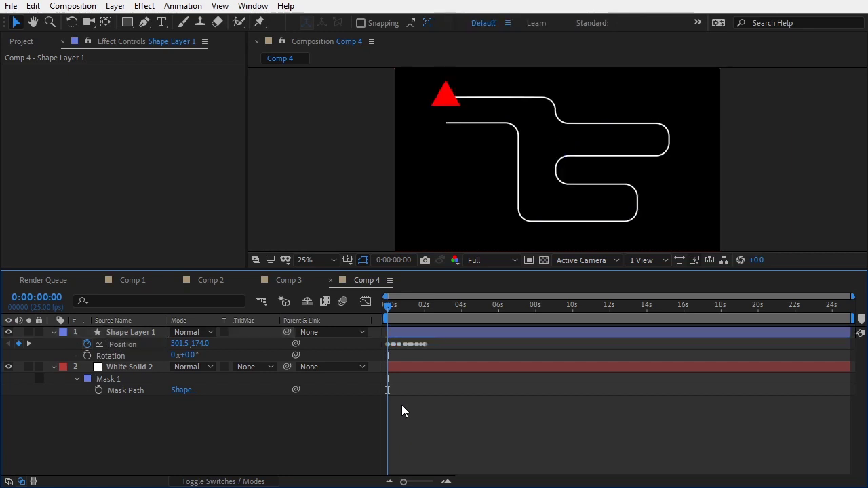
click(425, 344)
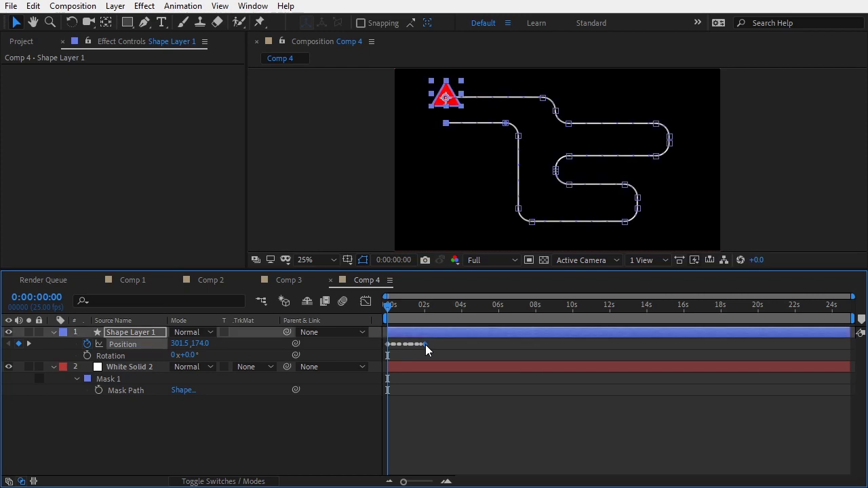
drag(425, 344, 685, 343)
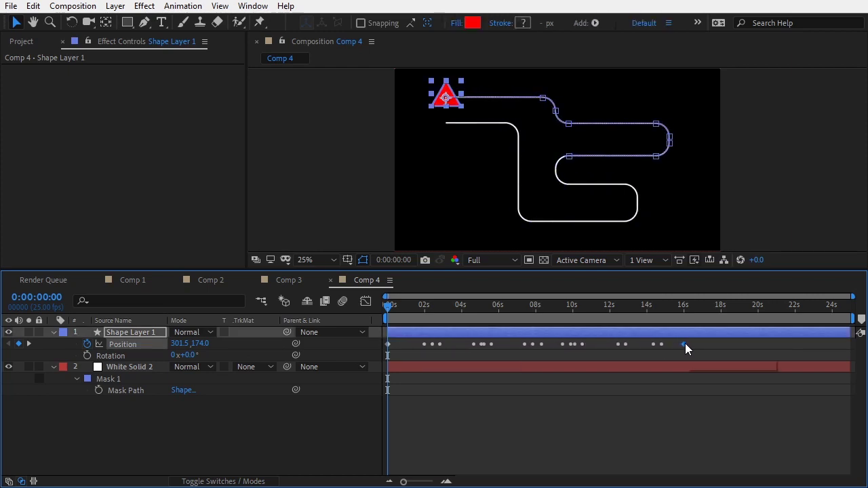
drag(397, 309, 358, 343)
key(ctrl+z)
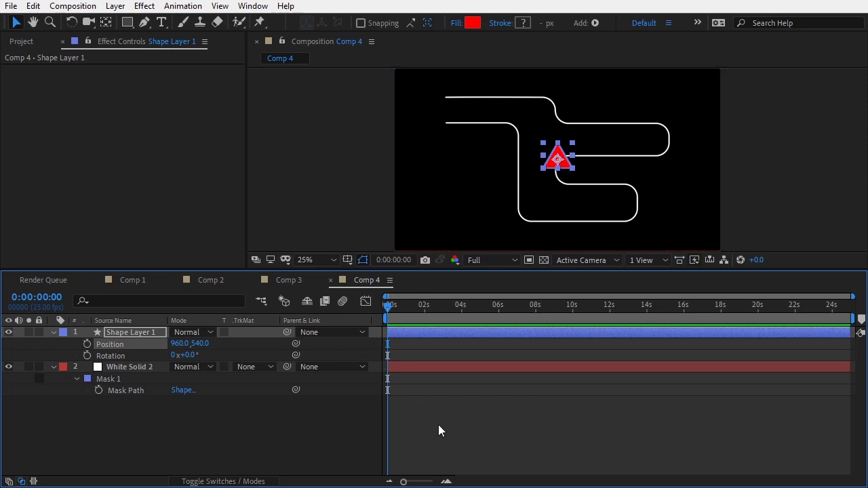
click(439, 425)
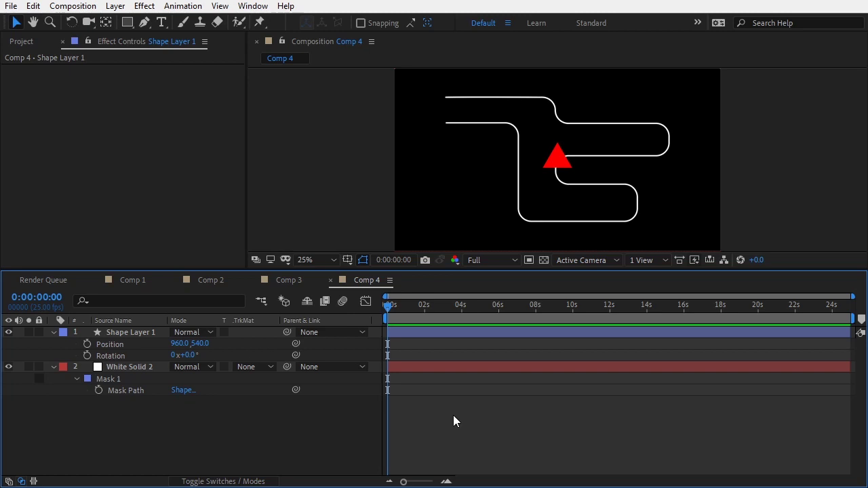
click(115, 366)
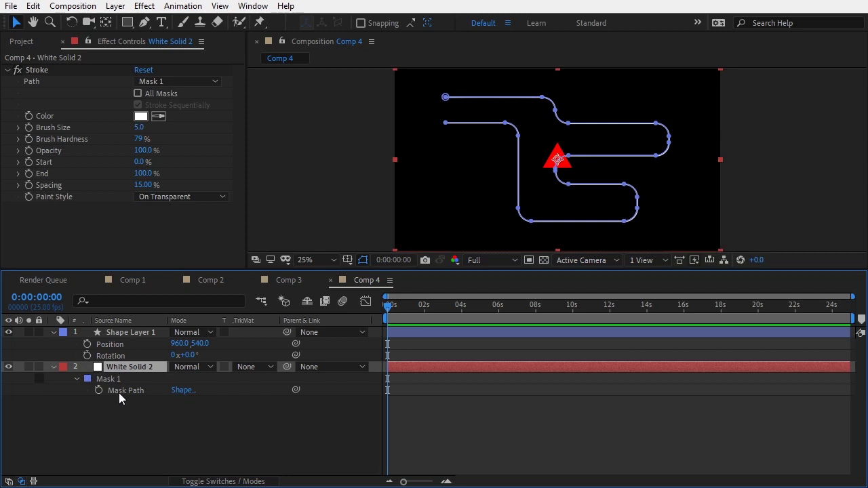
click(119, 391)
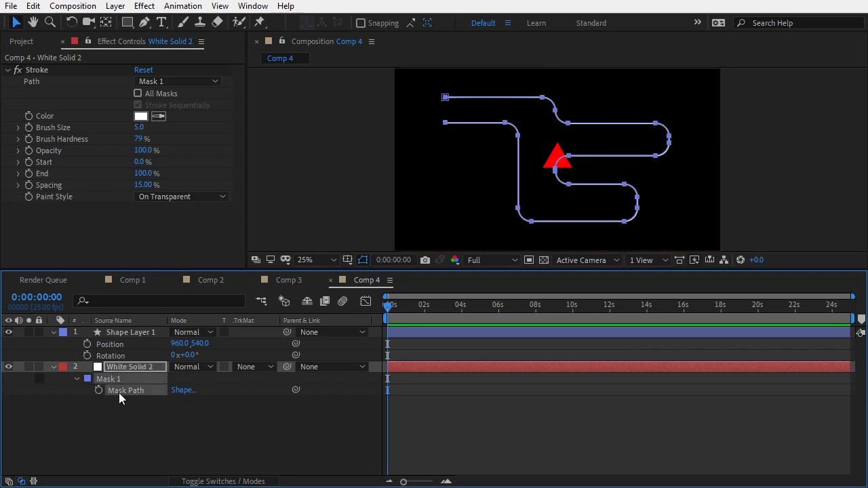
click(122, 333)
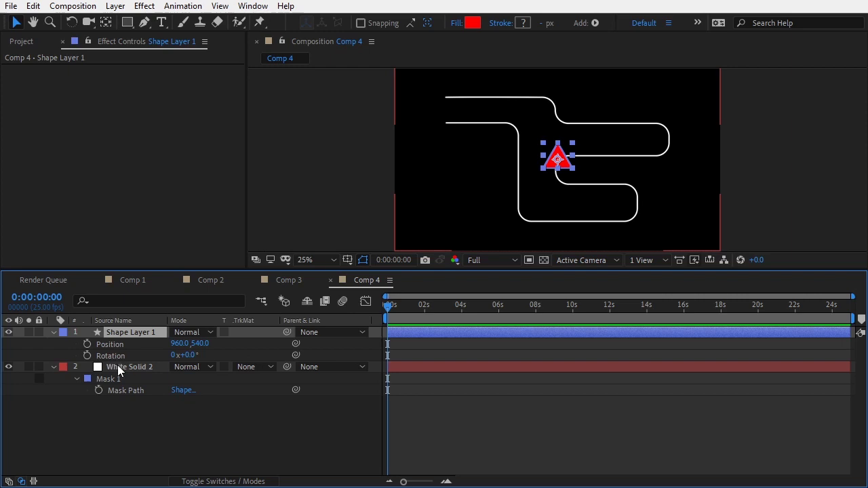
click(116, 367)
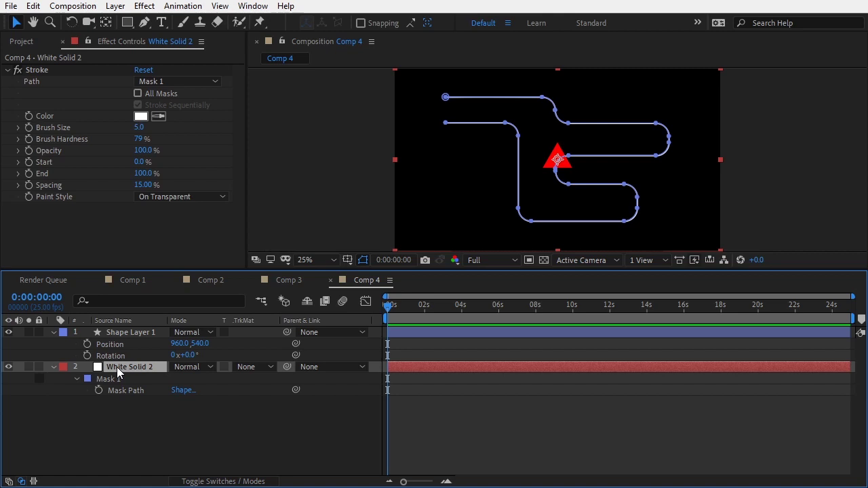
click(505, 425)
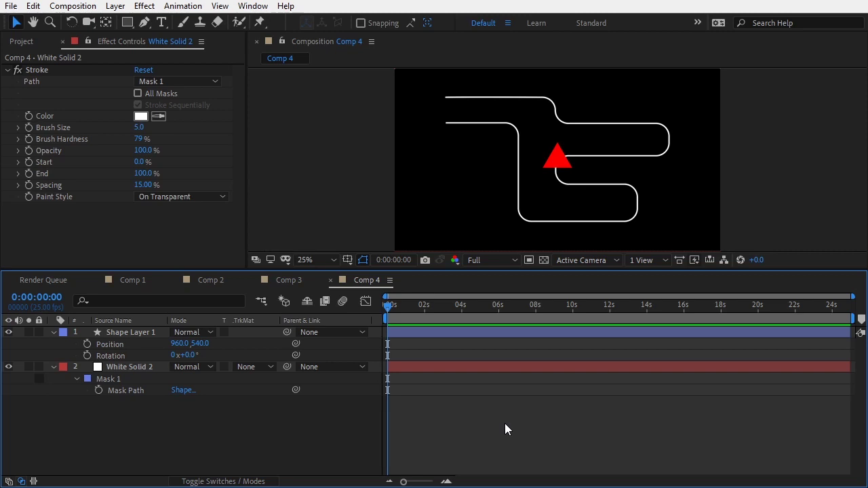
click(110, 344)
Step: Add a Position expression assigning White Solid 2's Mask Path to myPath
click(112, 344)
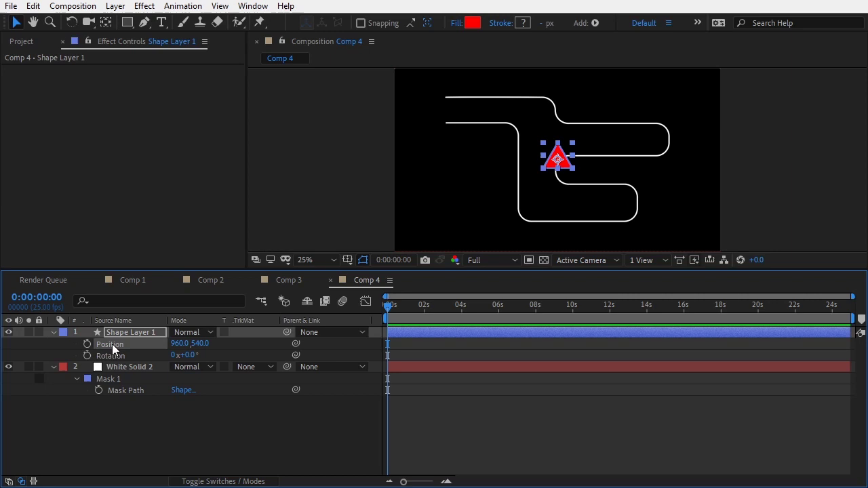
click(196, 7)
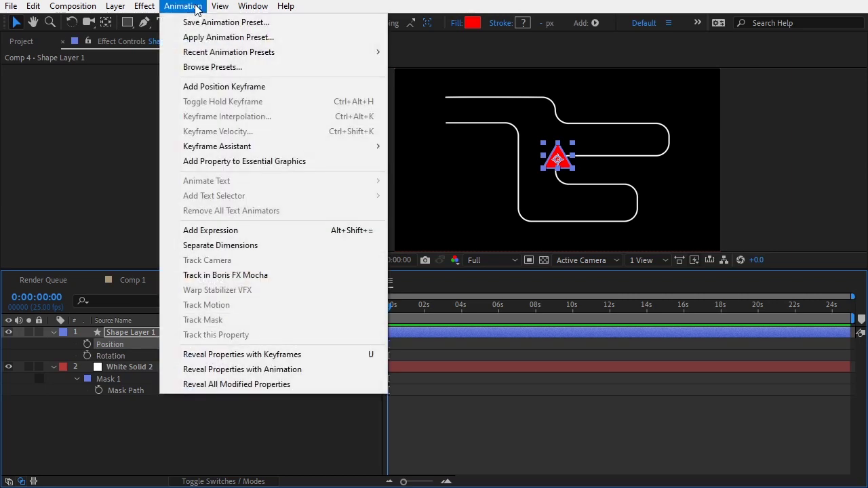
click(242, 231)
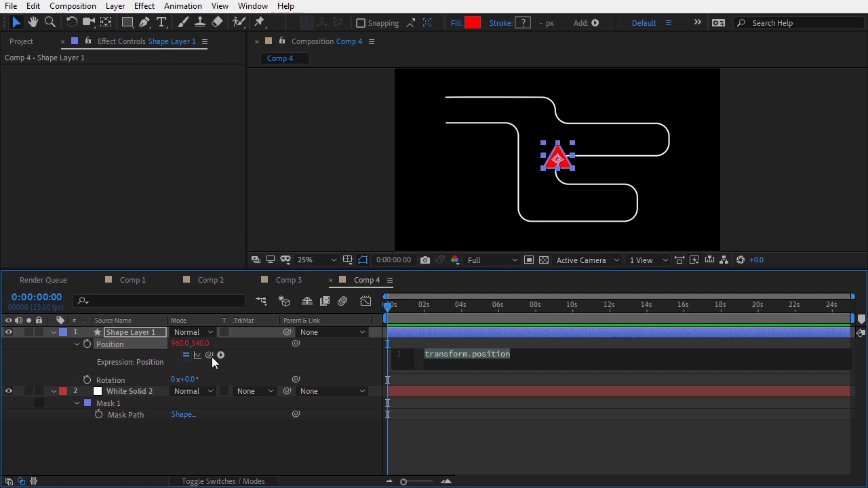
key(BackSpace)
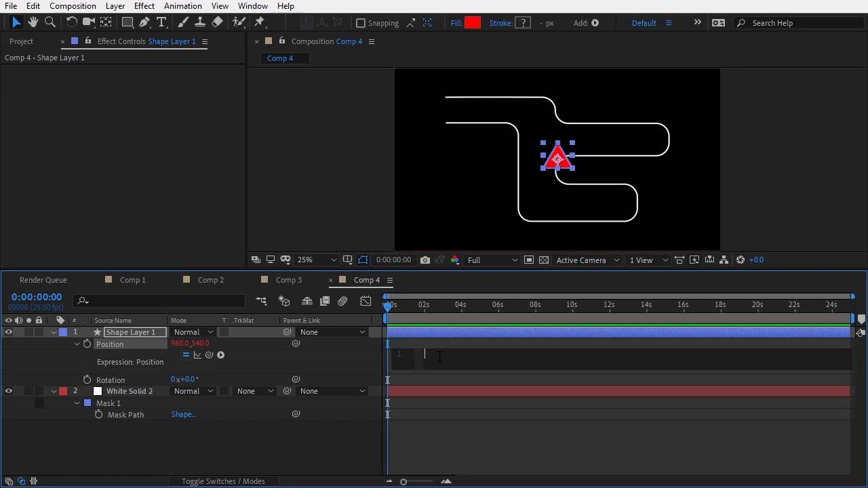
text(myPath =)
drag(206, 357, 130, 413)
text(;)
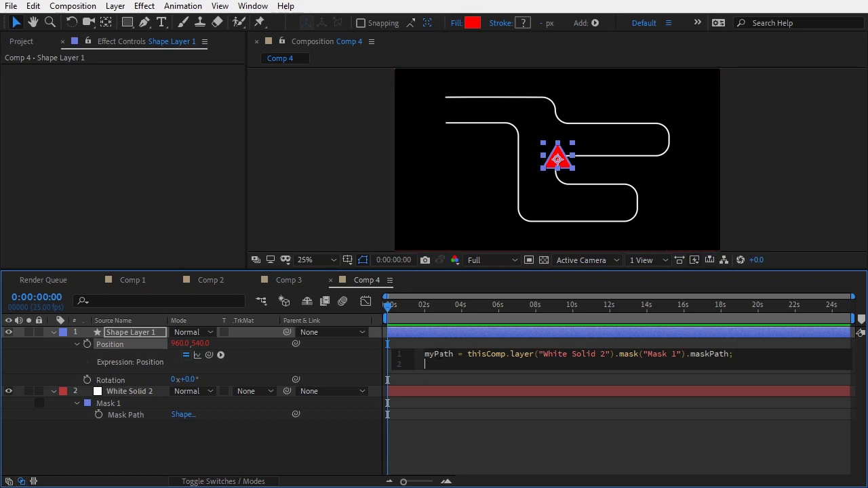
Step: Copy the variable name myPath onto line 2 of the expression
double_click(434, 354)
key(ctrl+c)
click(431, 364)
key(ctrl+v)
Step: Append pointOnPath(percentage = 0.5, t = time) to myPath on line 2 and select percentage
click(221, 354)
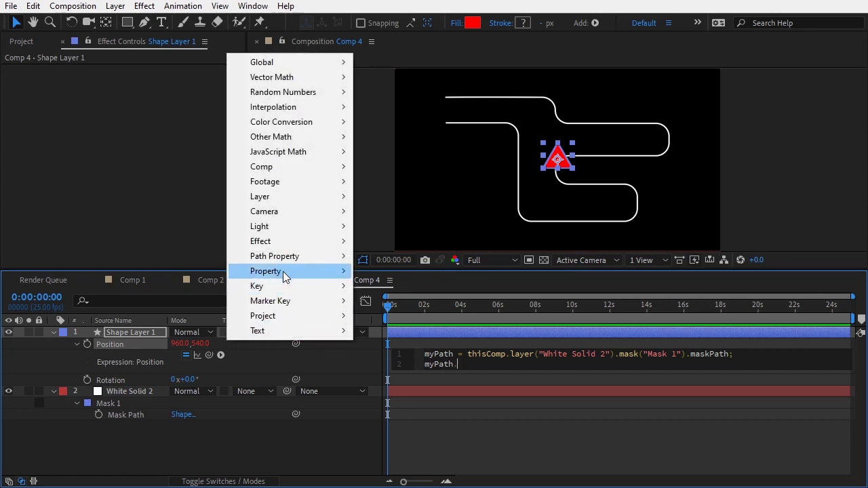
mouse_move(290, 262)
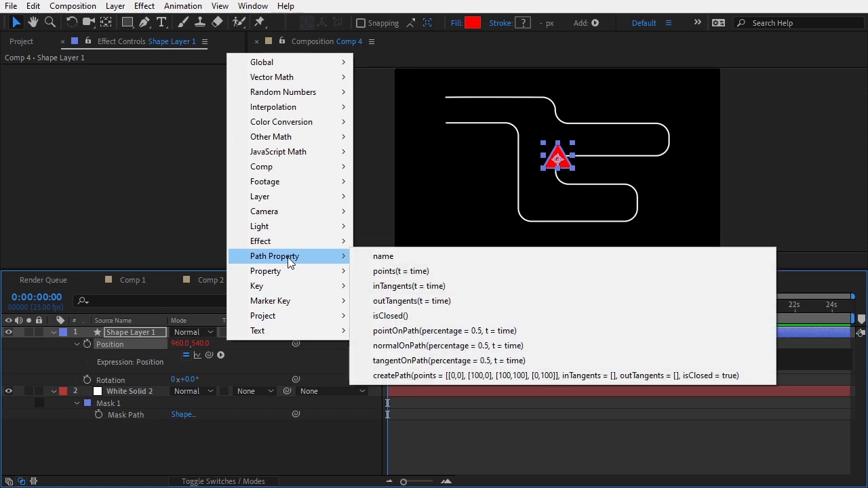
click(424, 330)
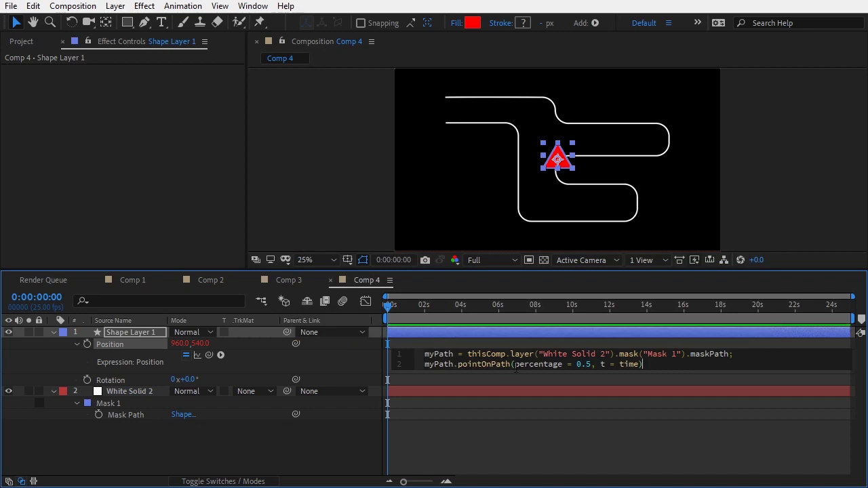
drag(514, 364, 639, 364)
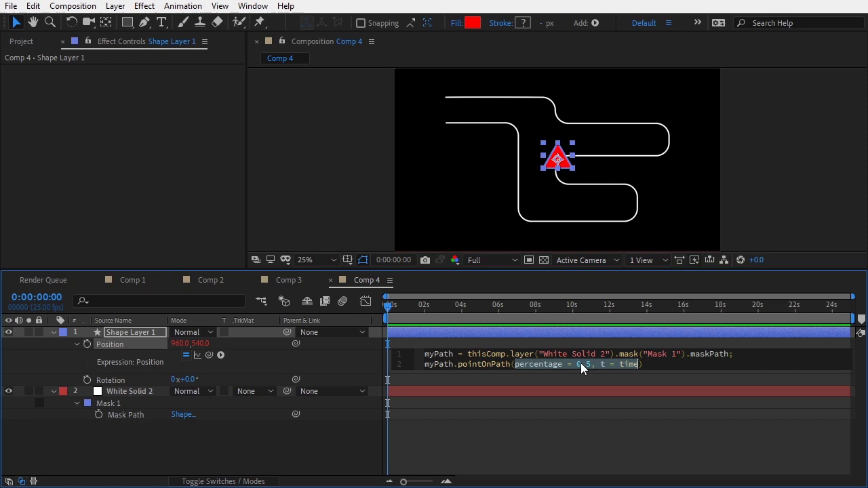
Step: Add a Slider Control effect to Shape Layer 1
click(750, 352)
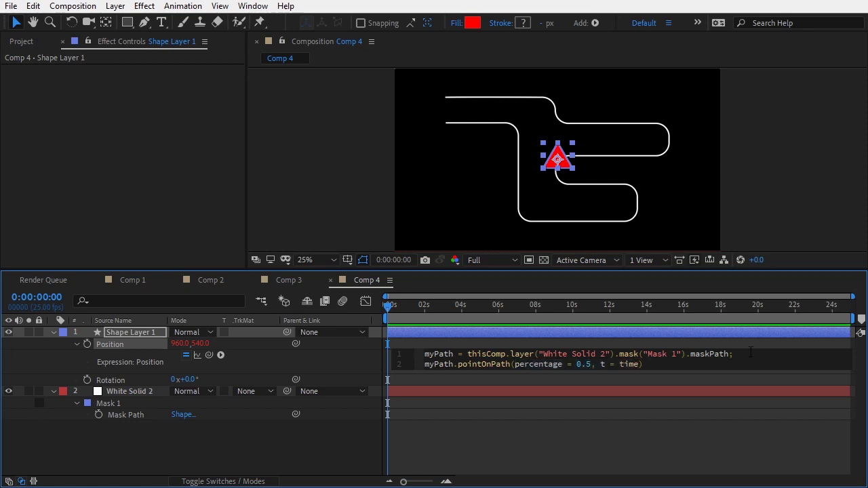
right_click(59, 117)
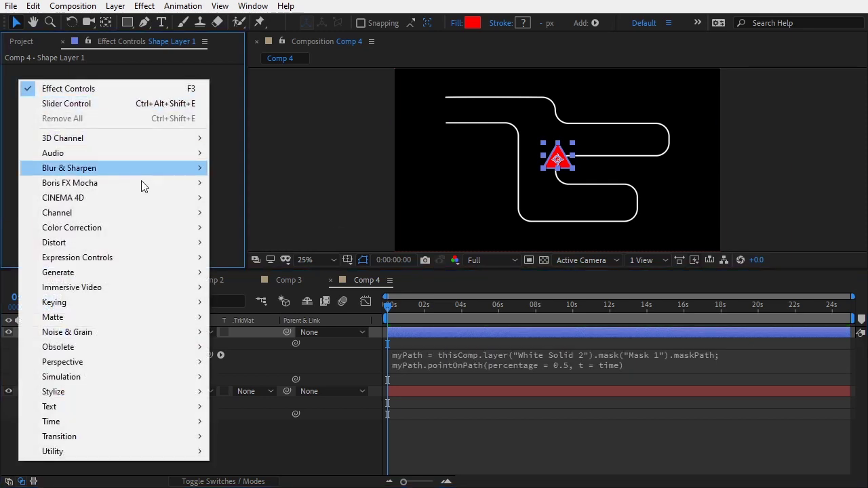
mouse_move(160, 259)
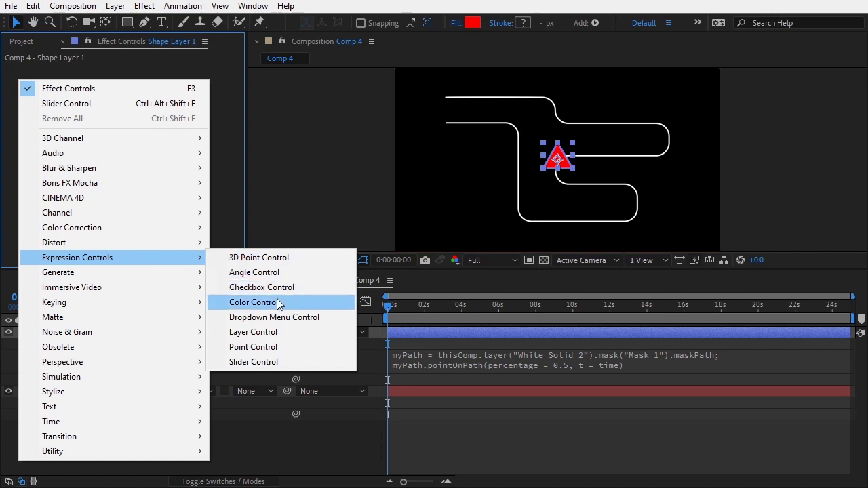
click(265, 361)
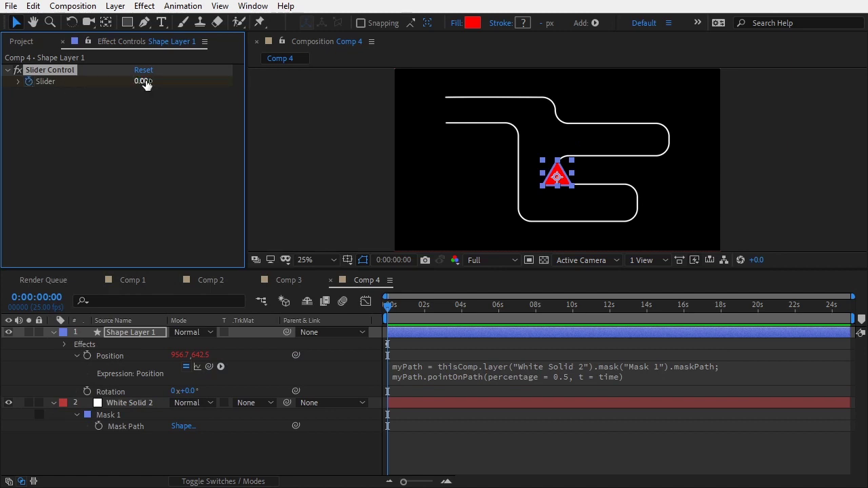
Step: Set the Slider to 100 at the comp's last frame, 0:00:24:24
key(End)
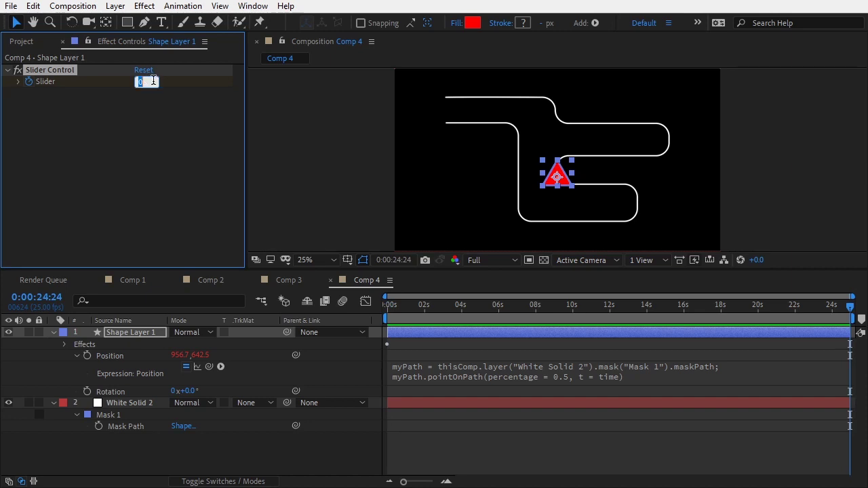
text(100)
key(Return)
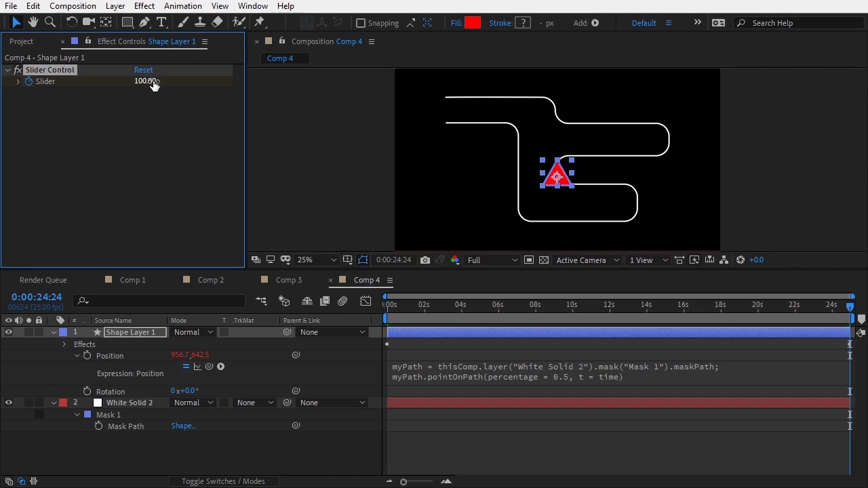
click(738, 367)
Step: Add an expression line setting animation to the Slider value divided by 100
click(742, 366)
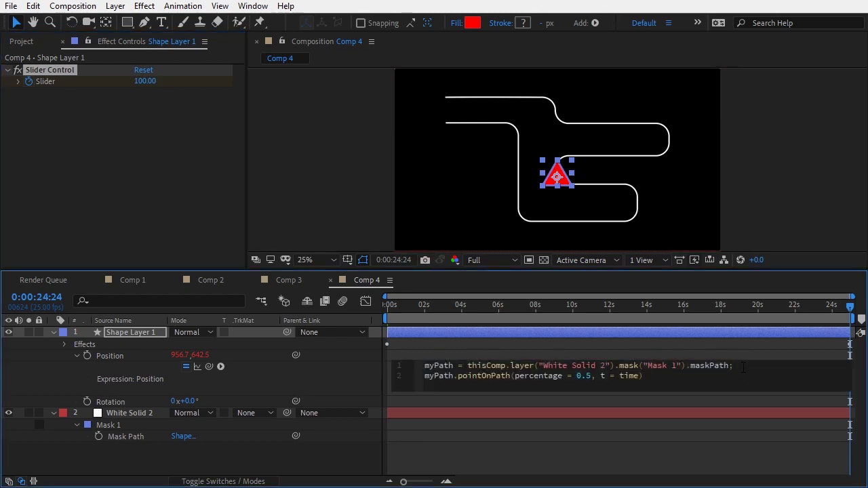
key(Return)
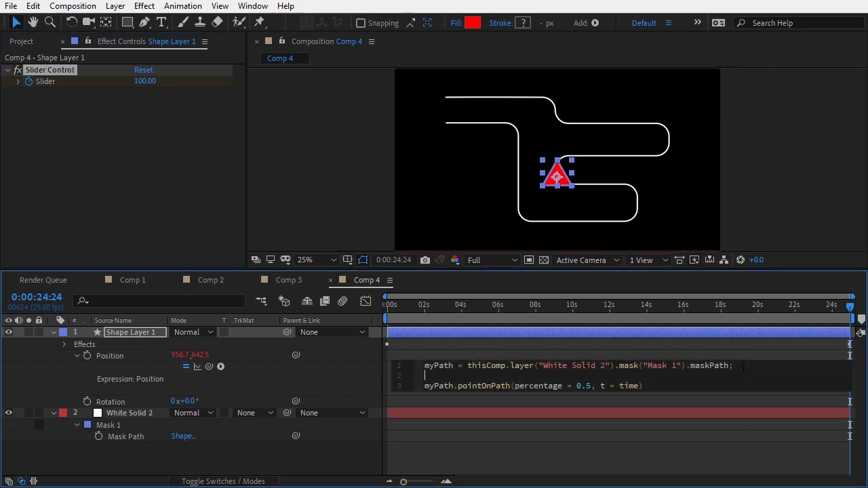
text(animation)
drag(209, 366, 58, 82)
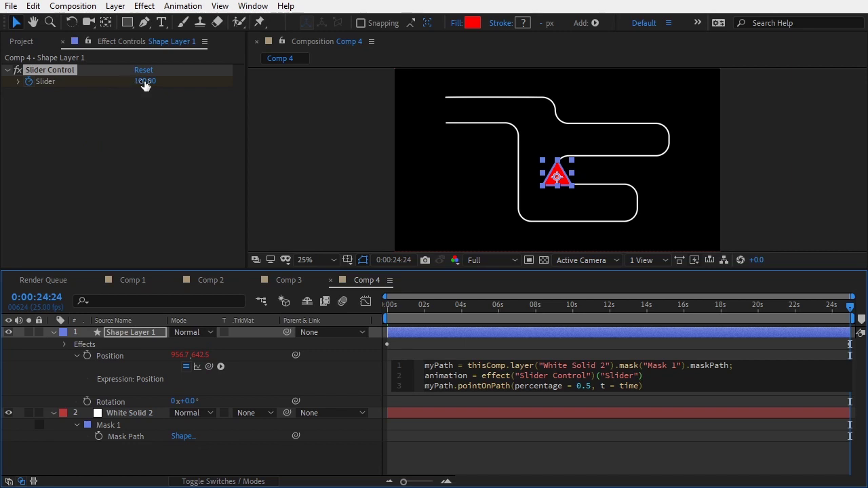
click(648, 375)
text(/100;)
Step: Replace pointOnPath's arguments with animation, commit, and scrub back to check the motion
double_click(444, 375)
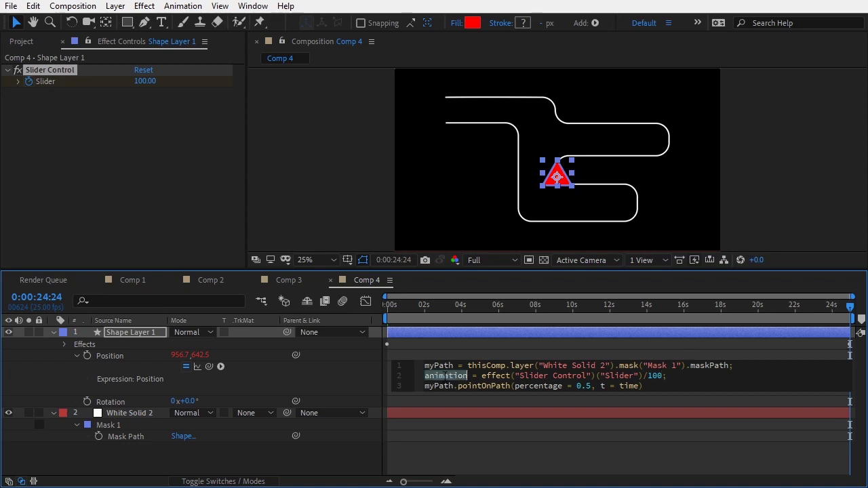
right_click(444, 376)
click(489, 317)
drag(515, 386, 640, 387)
right_click(628, 390)
click(657, 339)
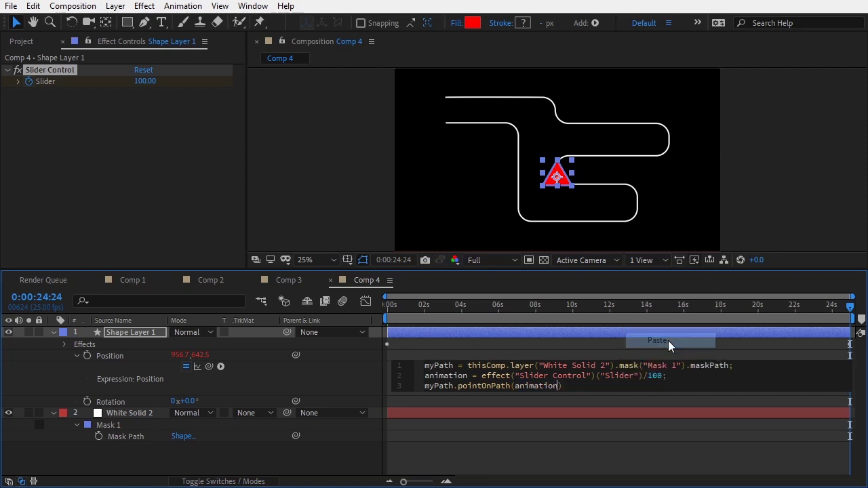
key(KP_Enter)
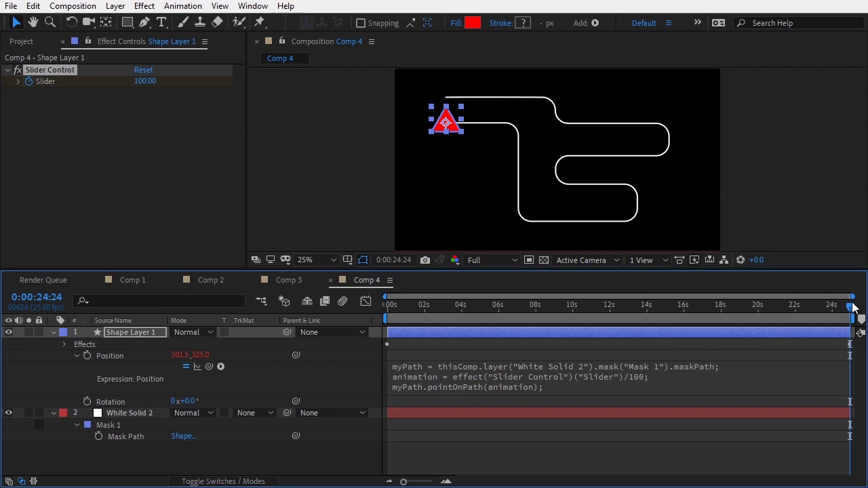
drag(850, 309, 374, 337)
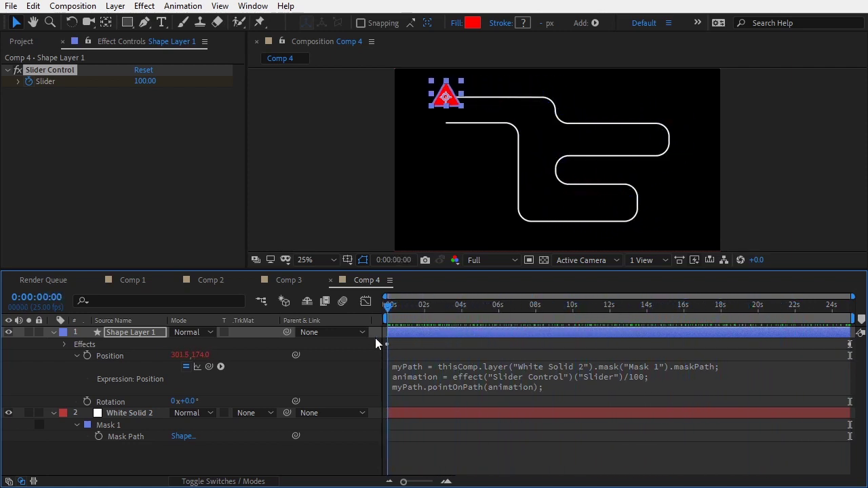
Step: Copy the full Position expression into a new Rotation expression and select pointOnPath
click(558, 379)
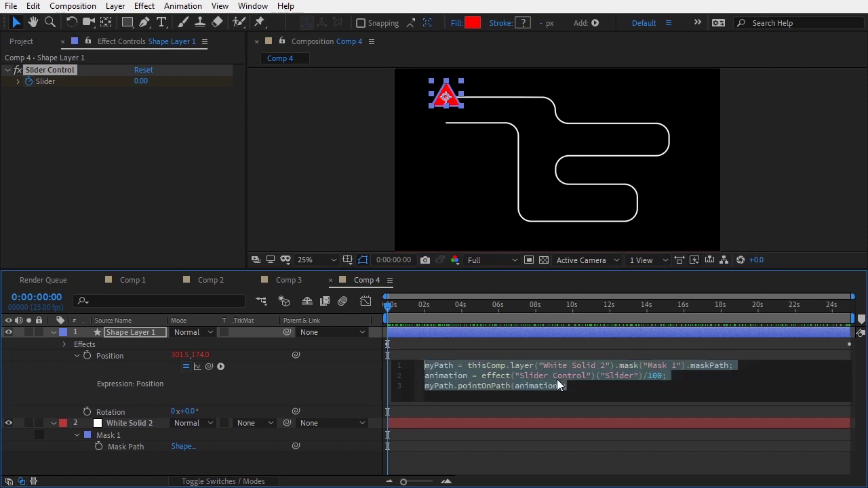
right_click(557, 379)
click(616, 316)
click(75, 355)
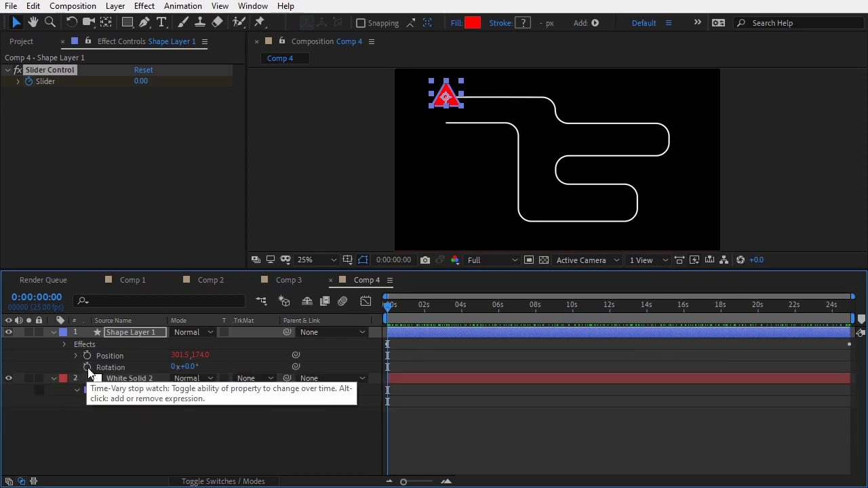
alt+click(88, 367)
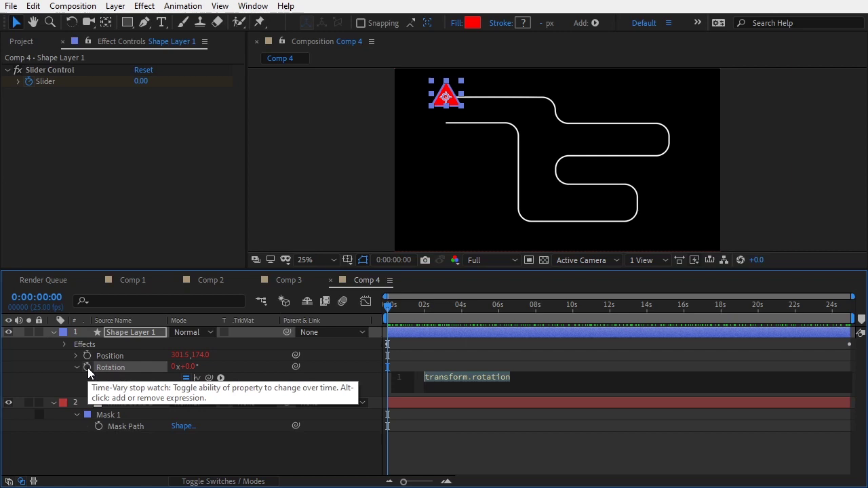
key(ctrl+v)
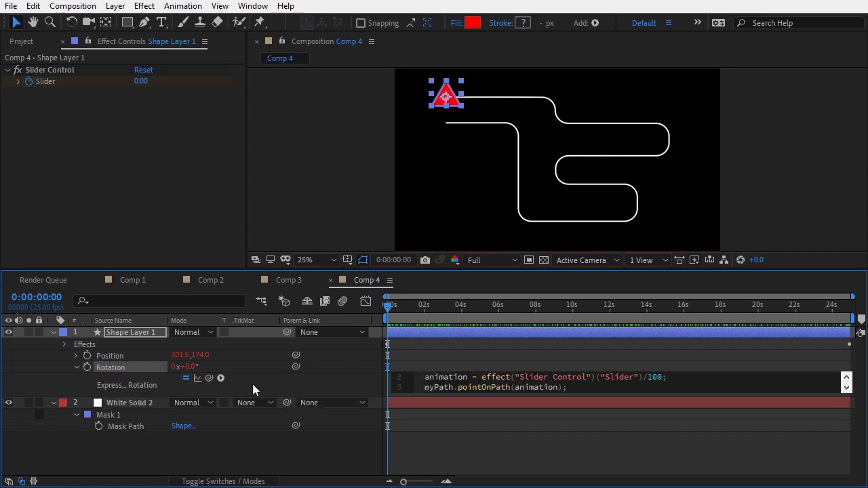
drag(584, 397, 581, 425)
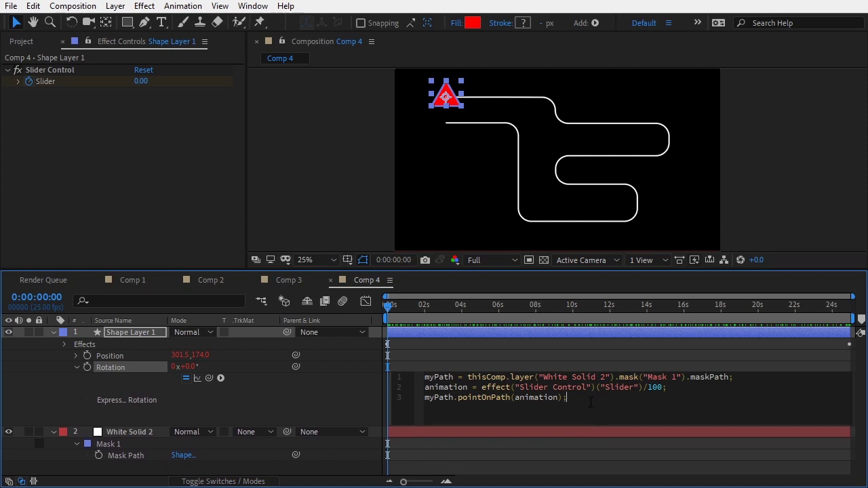
drag(458, 397, 511, 398)
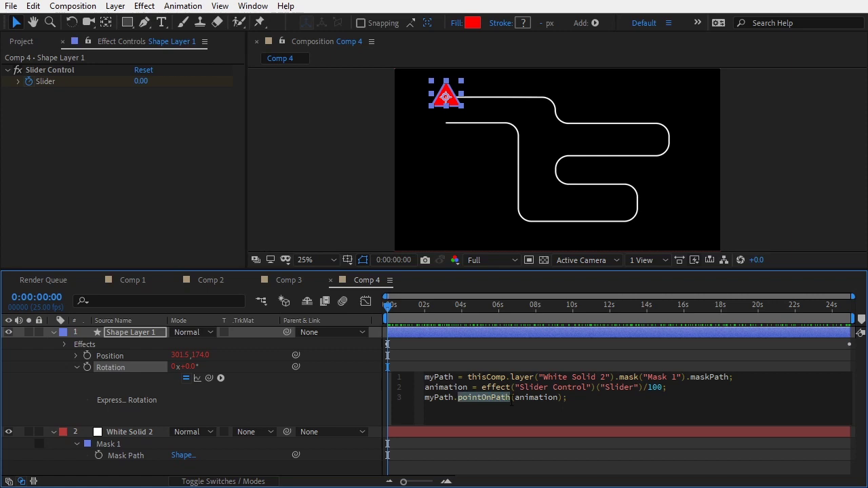
Step: Replace pointOnPath on line 3 with normalOnPath from the expression language menu
click(223, 380)
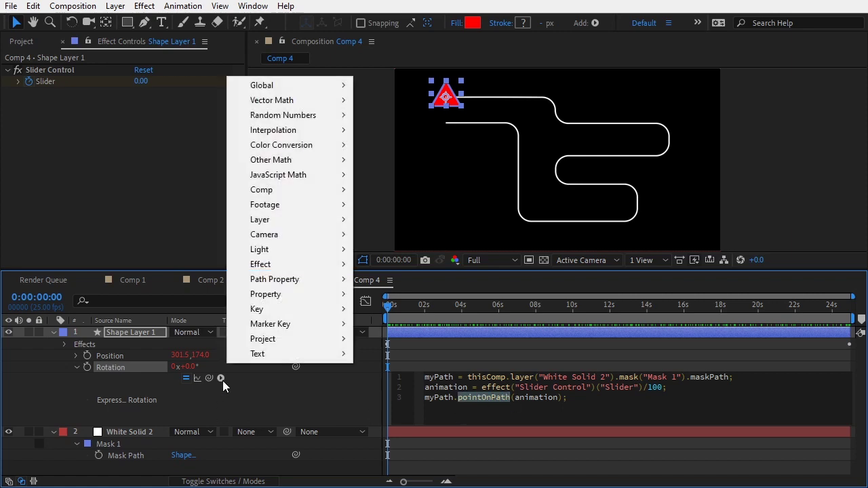
mouse_move(303, 285)
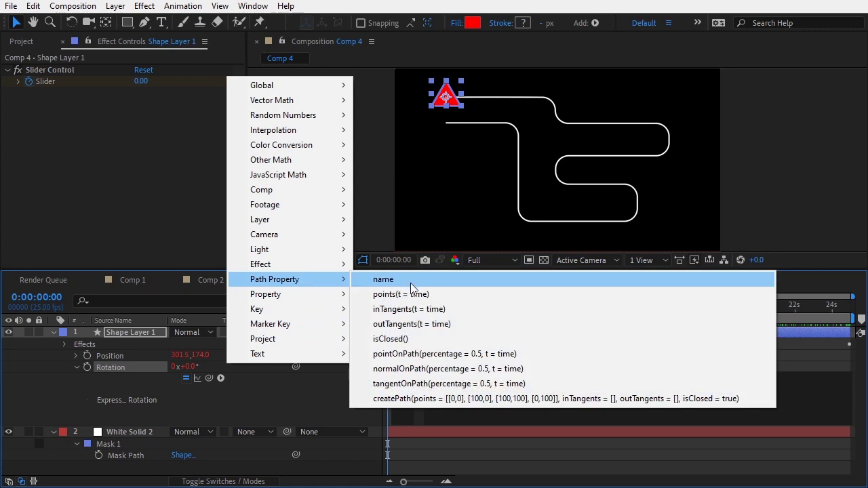
click(456, 371)
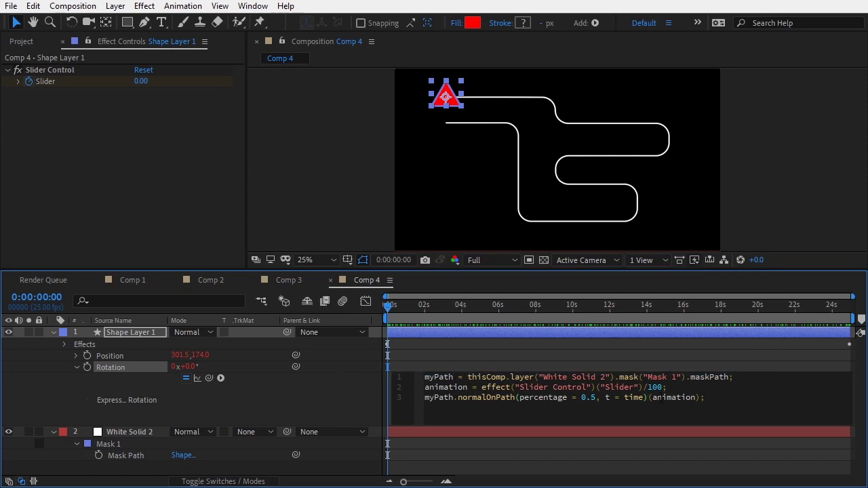
Step: Swap normalOnPath's default percentage and time arguments for animation
double_click(674, 398)
right_click(673, 398)
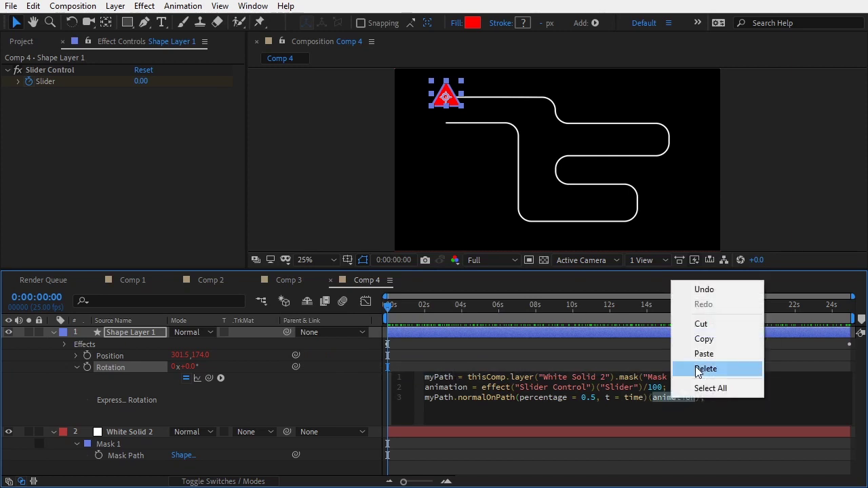
click(714, 326)
key(BackSpace)
key(Delete)
key(Left)
key(shift+Left)
key(shift+Left)
key(shift+Left)
key(shift+Left)
key(shift+Left)
key(shift+Left)
key(shift+Left)
key(shift+Left)
key(shift+Left)
key(shift+Left)
key(shift+Left)
key(shift+Left)
key(shift+Left)
key(shift+Left)
key(shift+Left)
key(shift+Left)
key(shift+Left)
key(shift+Left)
key(shift+Left)
key(shift+Left)
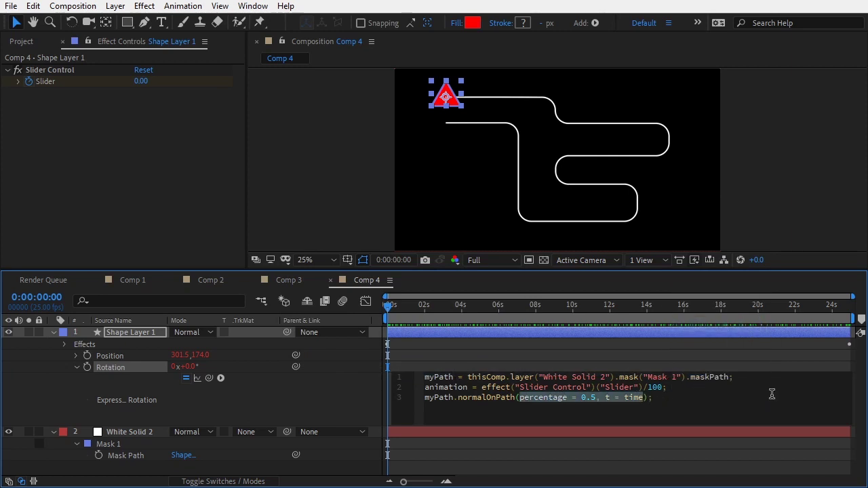
key(ctrl+v)
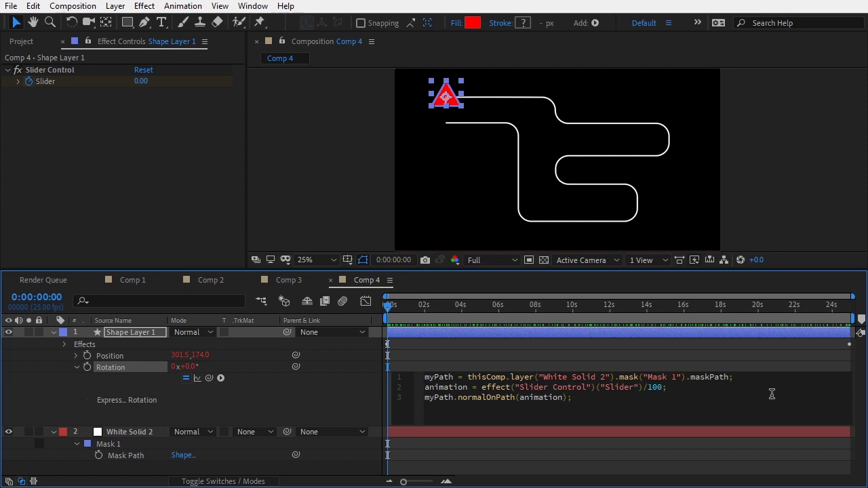
key(Right)
Step: Prefix line 3 with 'normal =' and start an empty fourth line
text(na)
key(BackSpace)
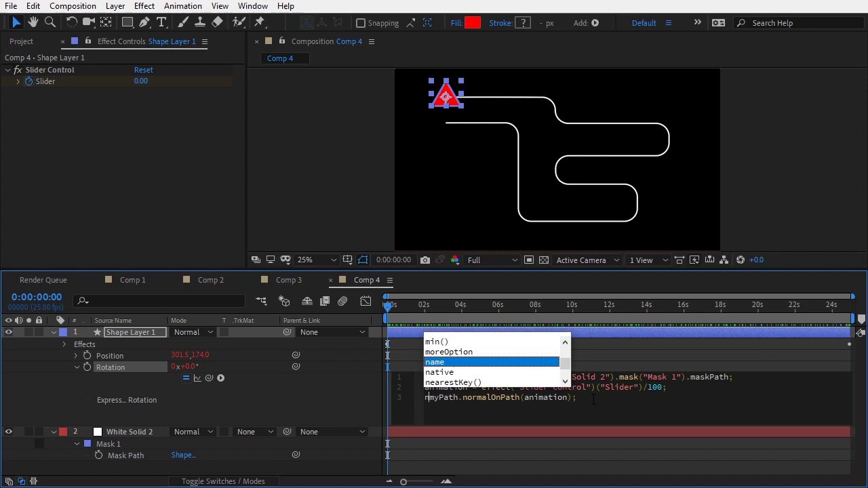
text(or)
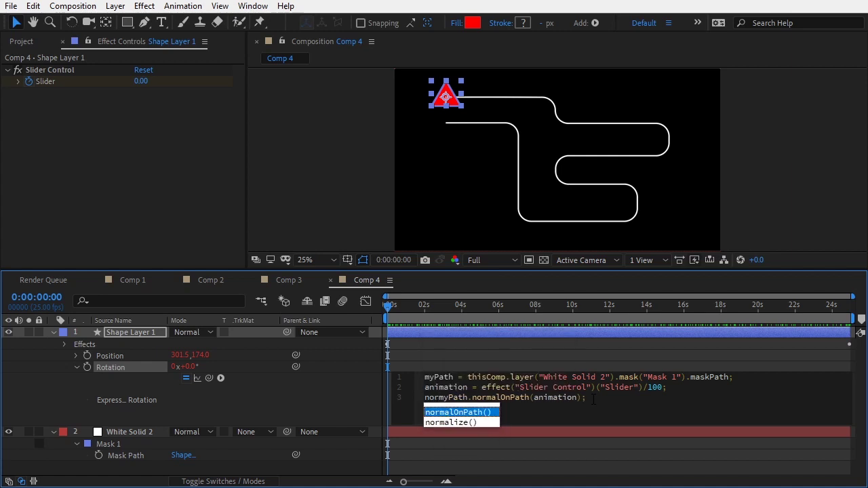
text(mal )
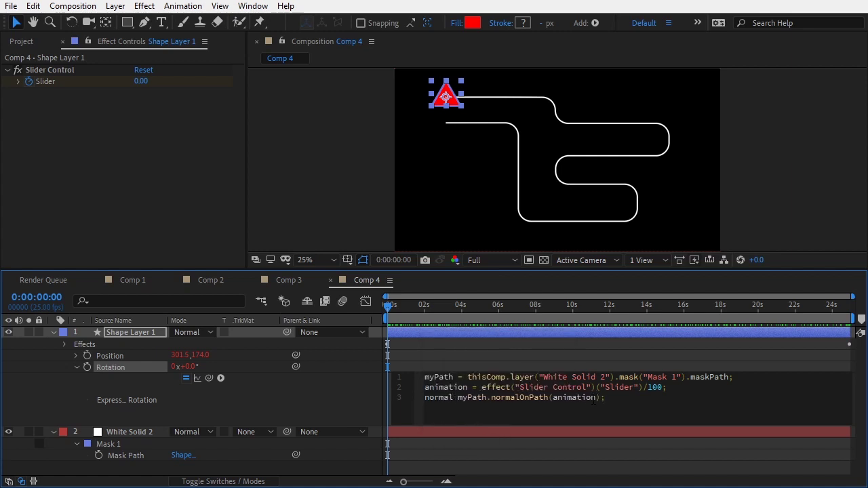
text(=)
key(Return)
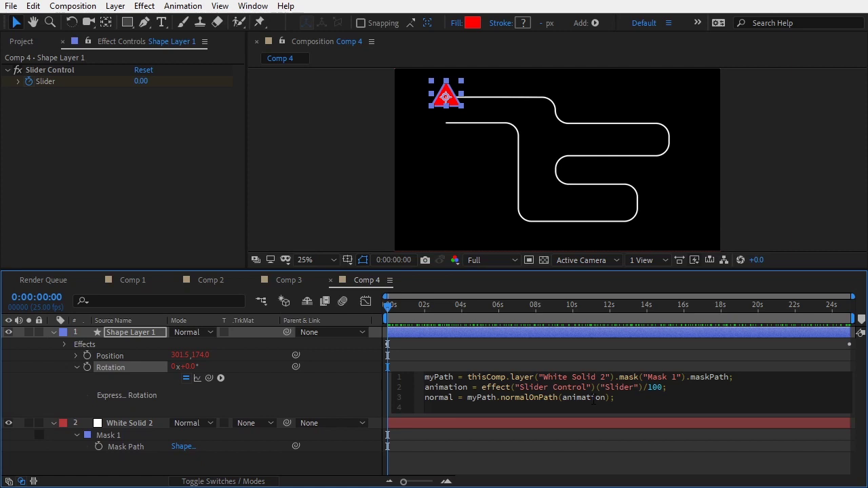
Step: Insert Math.atan2(y, x) from JavaScript Math on line 4
click(220, 378)
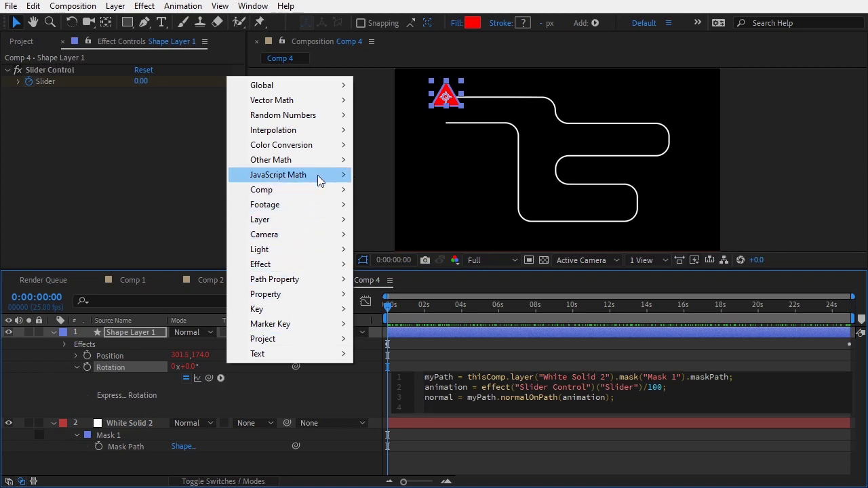
mouse_move(320, 181)
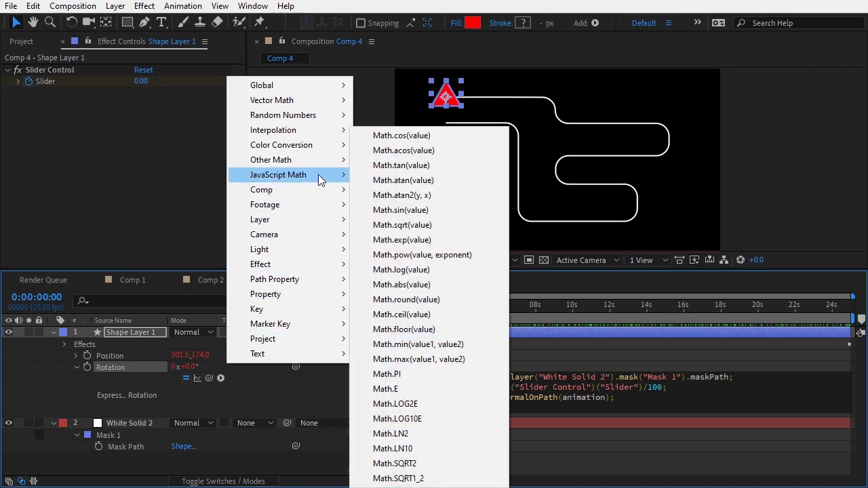
click(440, 194)
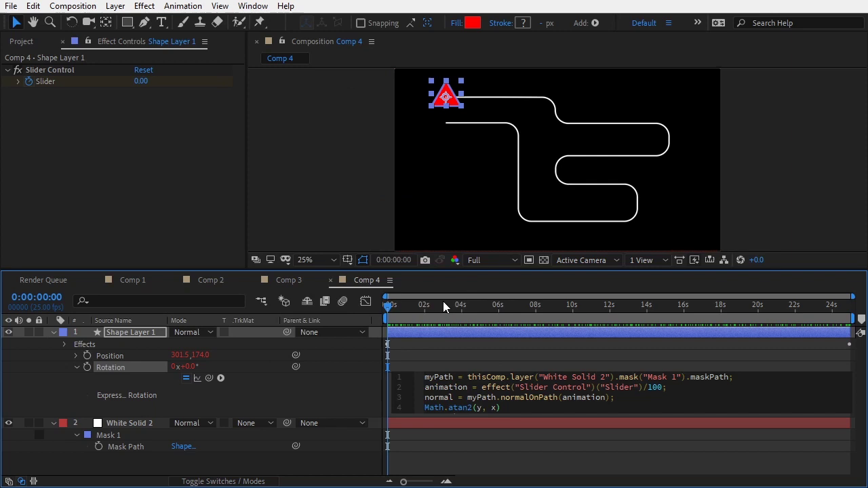
Step: Replace atan2's y and x arguments with normal[1] and normal[0]
double_click(443, 396)
right_click(444, 397)
click(492, 337)
double_click(477, 408)
key(ctrl+v)
text([])
text(1)
key(Right)
key(shift+Right)
text(normal)
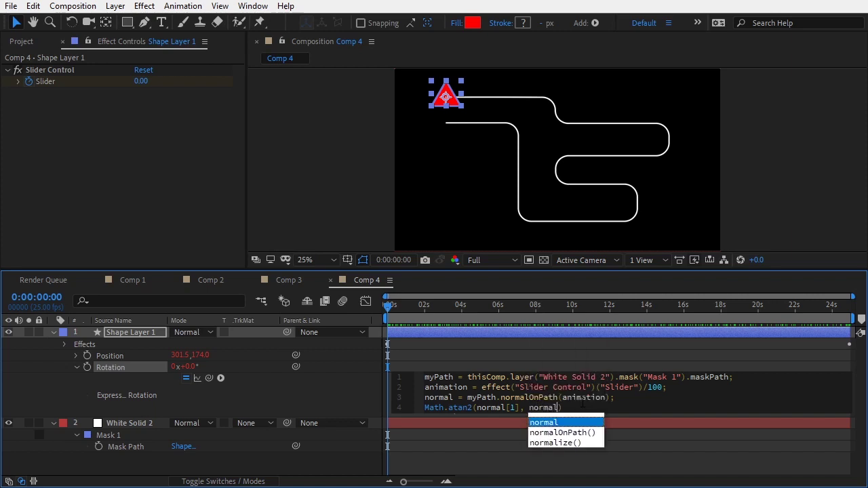
text([)
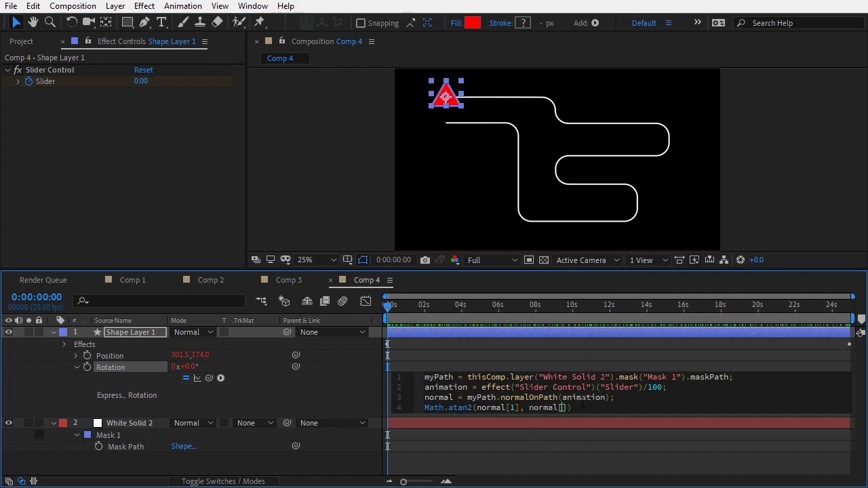
text(0)
Step: Cut the atan2 line and paste it inside radiansToDegrees() in place of radians
shift+click(423, 408)
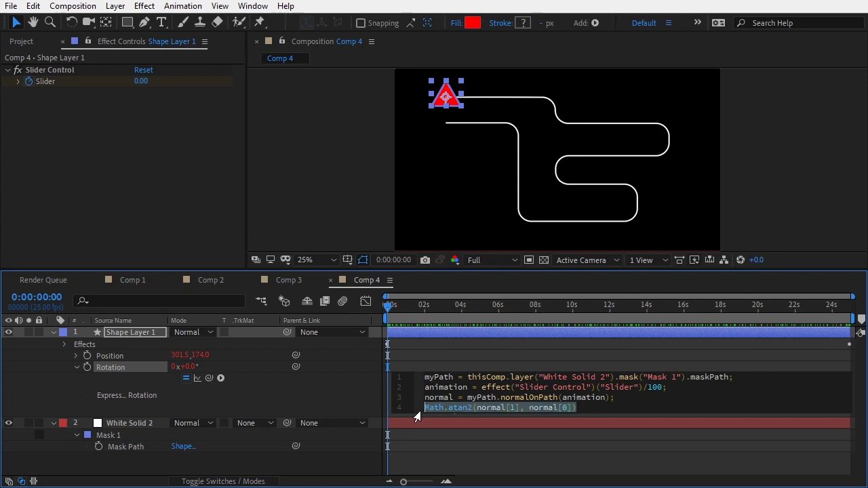
right_click(442, 408)
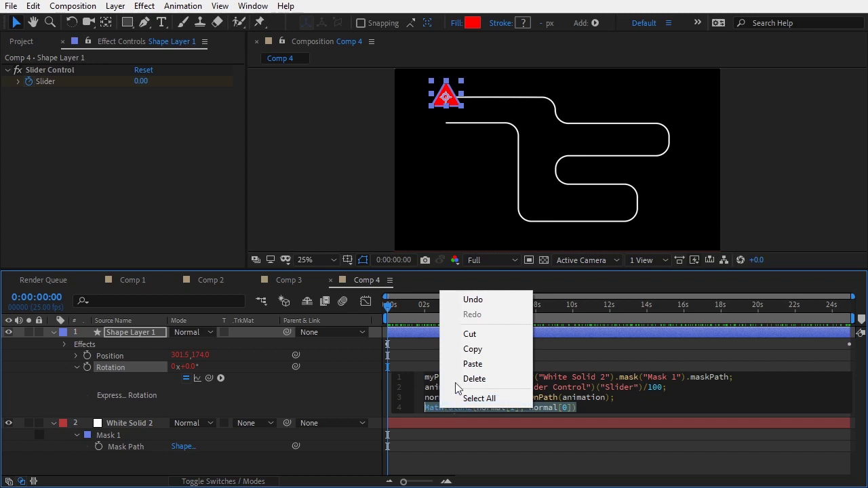
click(486, 334)
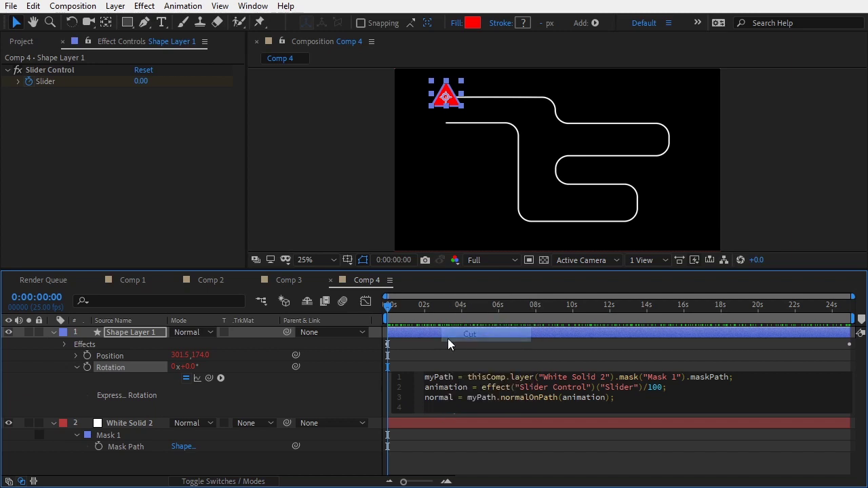
click(221, 378)
mouse_move(289, 162)
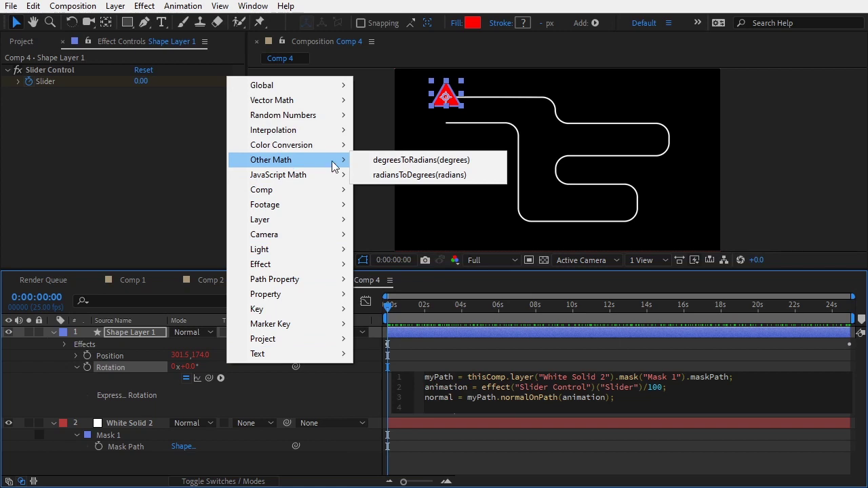
click(414, 175)
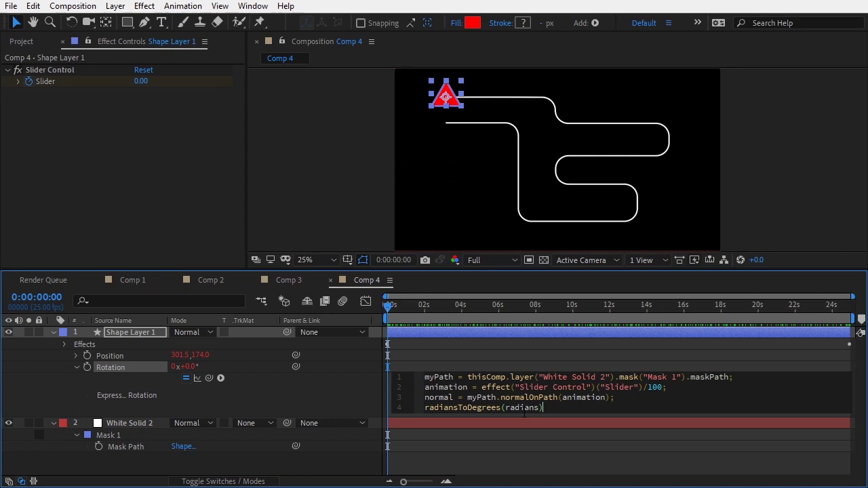
double_click(526, 407)
right_click(526, 406)
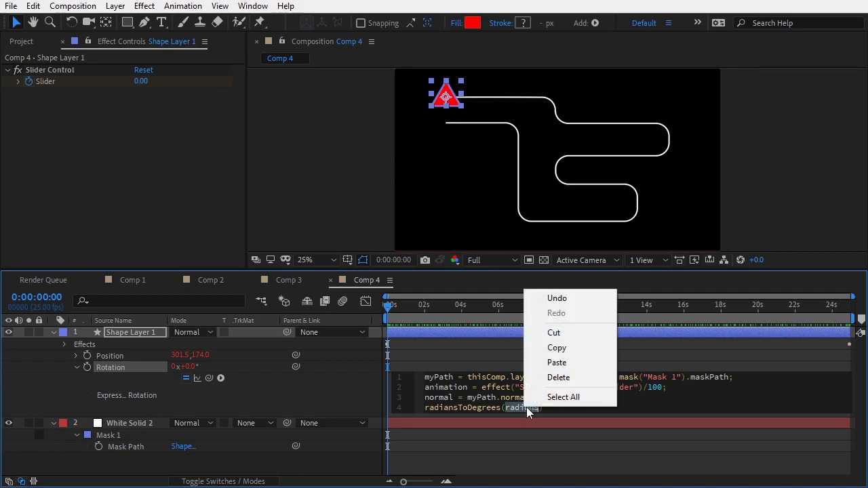
click(577, 362)
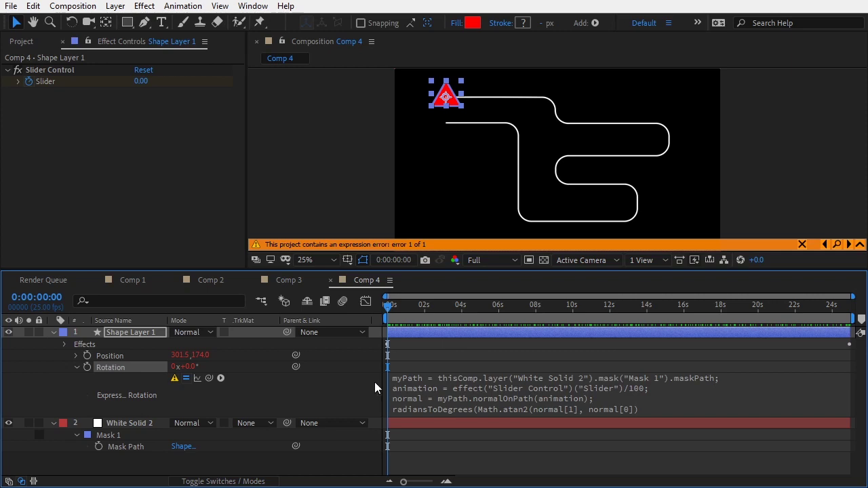
Step: Reveal the Rotation expression error: line 4 is missing a closing parenthesis
click(174, 379)
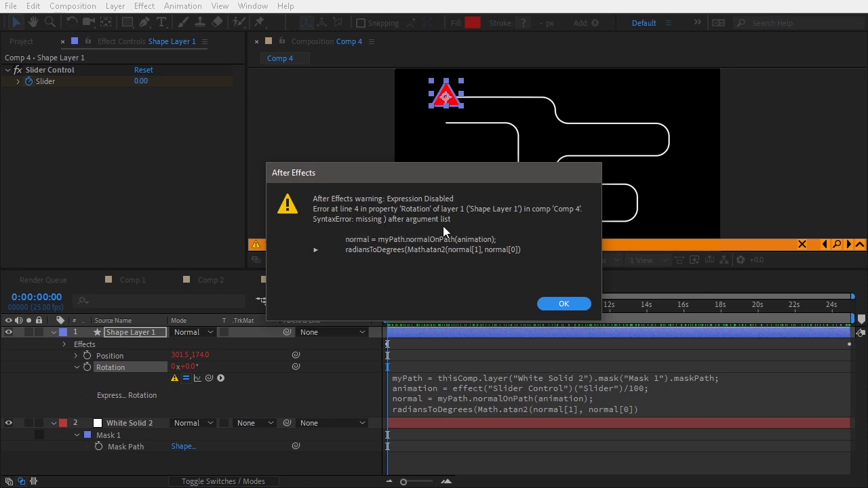
click(563, 305)
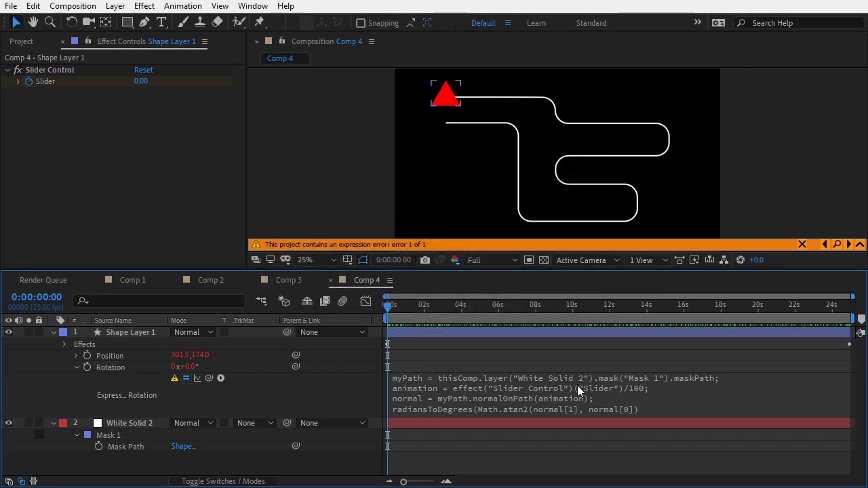
click(643, 409)
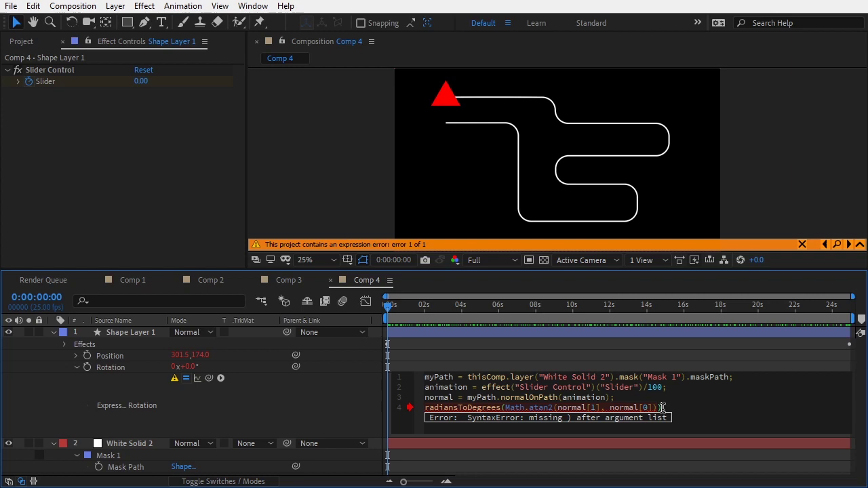
Step: Add the missing ');' to line 4 of the Rotation expression and apply it
text();)
click(533, 358)
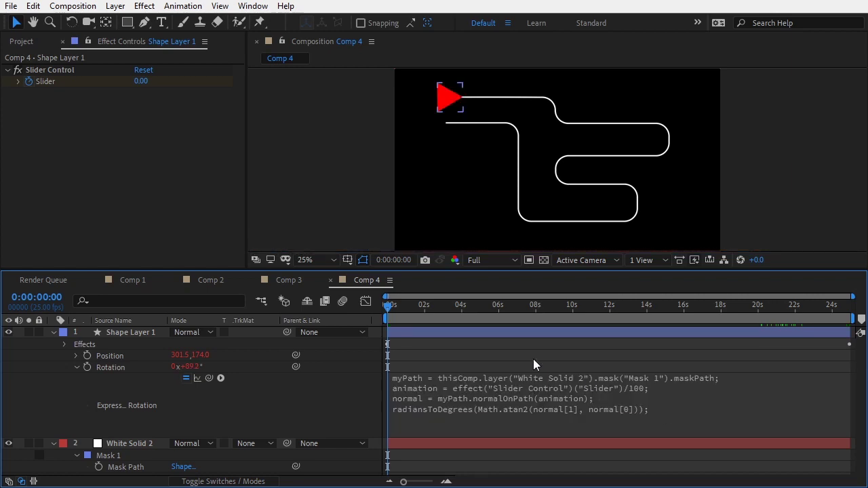